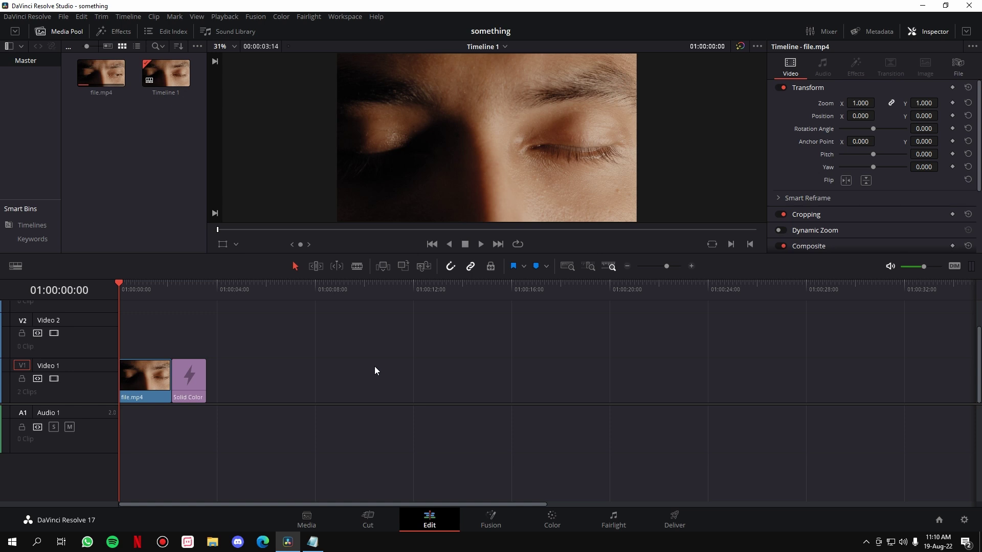
Step: Play the timeline from the start through the end of the Solid Color clip
key(space)
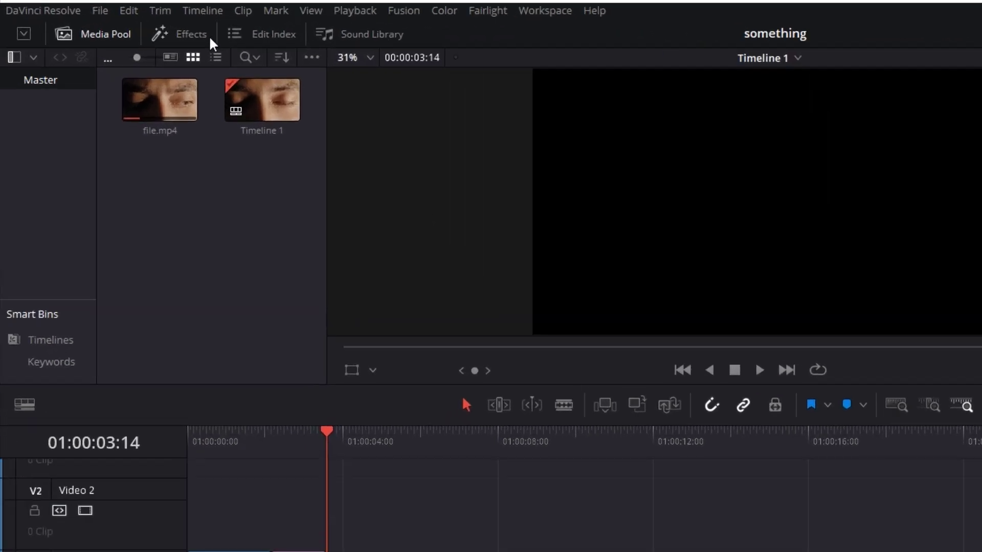
click(128, 32)
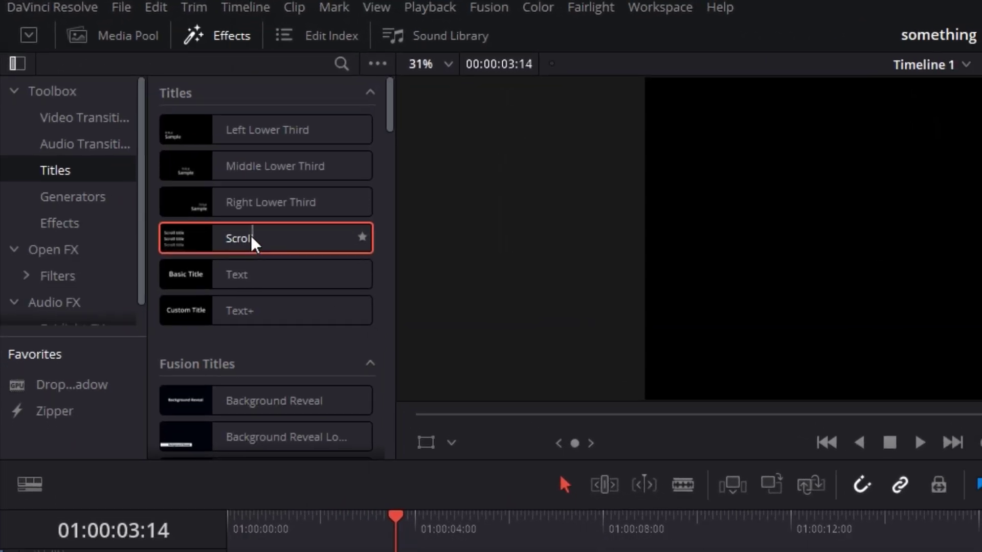
Step: Place a Scroll title on Video 1 after Solid Color and preview it scrolling
drag(251, 238, 278, 374)
click(287, 381)
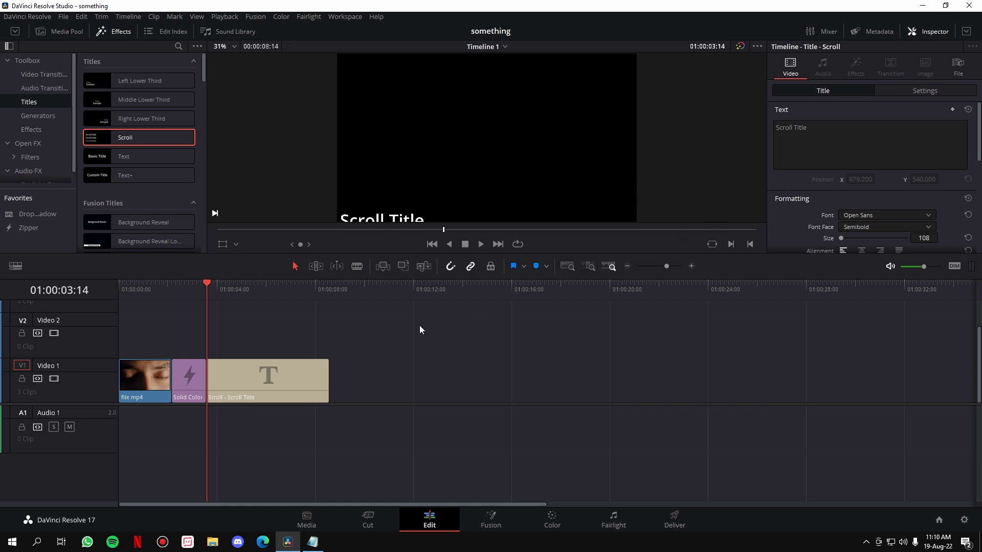
key(space)
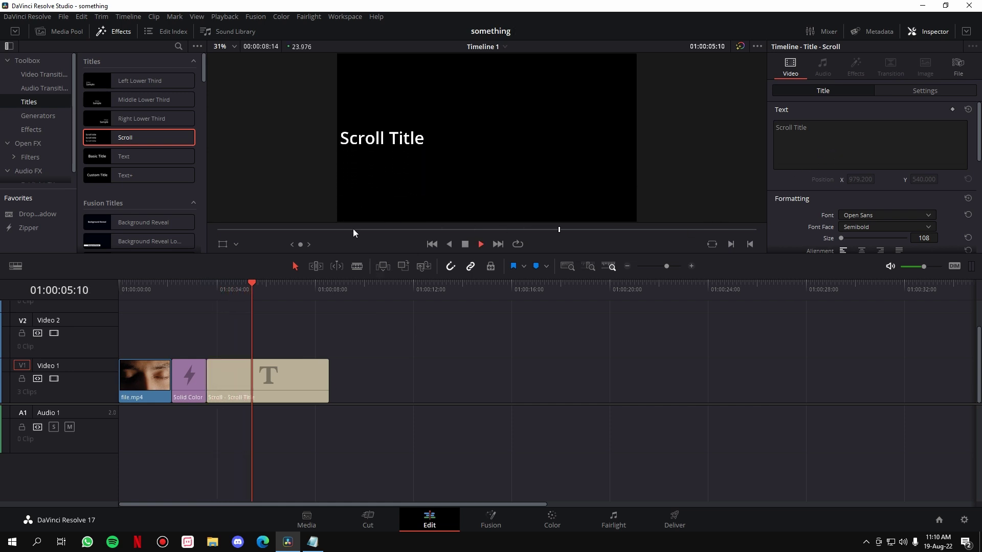
key(space)
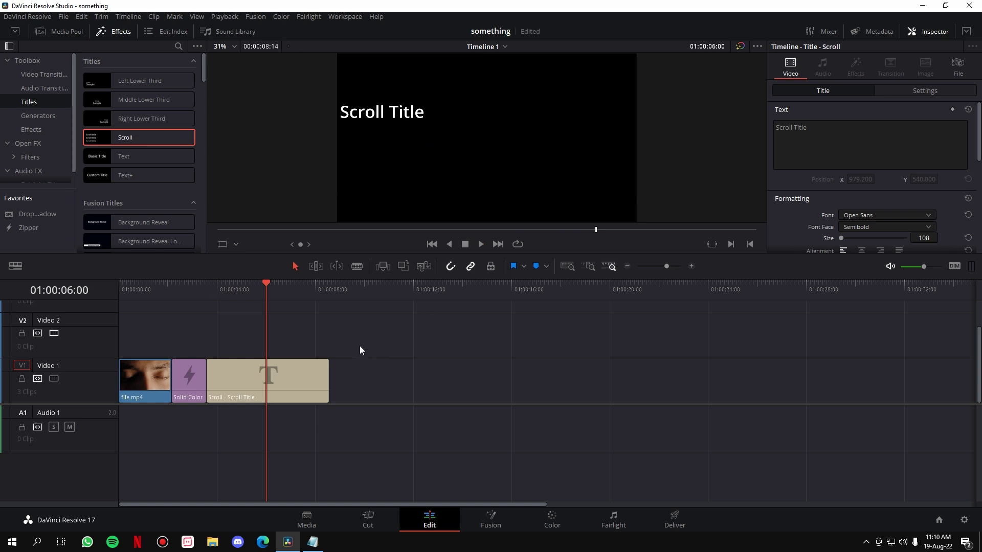
Step: Select the Scroll title clip and select its placeholder text in the Inspector
click(284, 290)
click(283, 367)
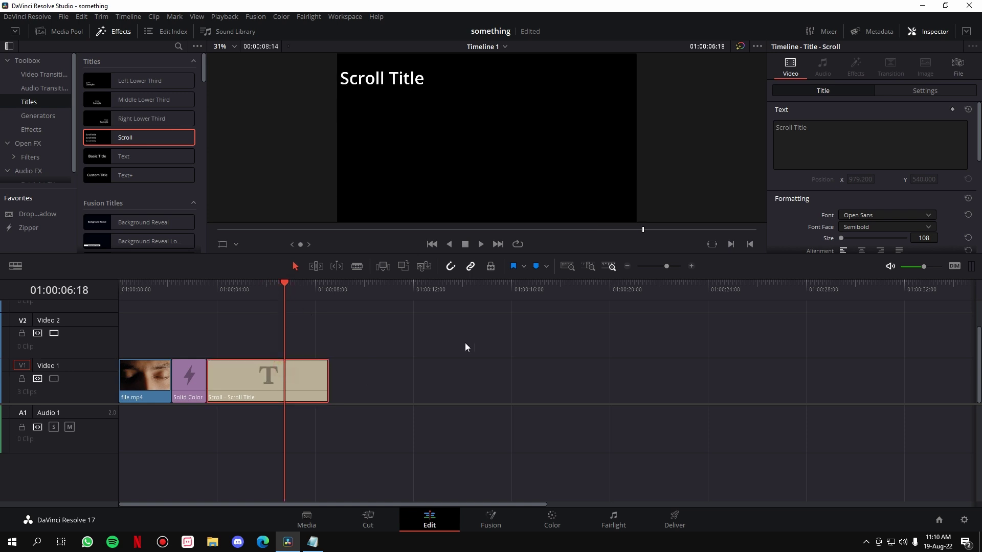
click(825, 158)
key(ctrl+a)
Step: Type 'Produced by' above a person's name, then paste another copy of the credit below
text(P)
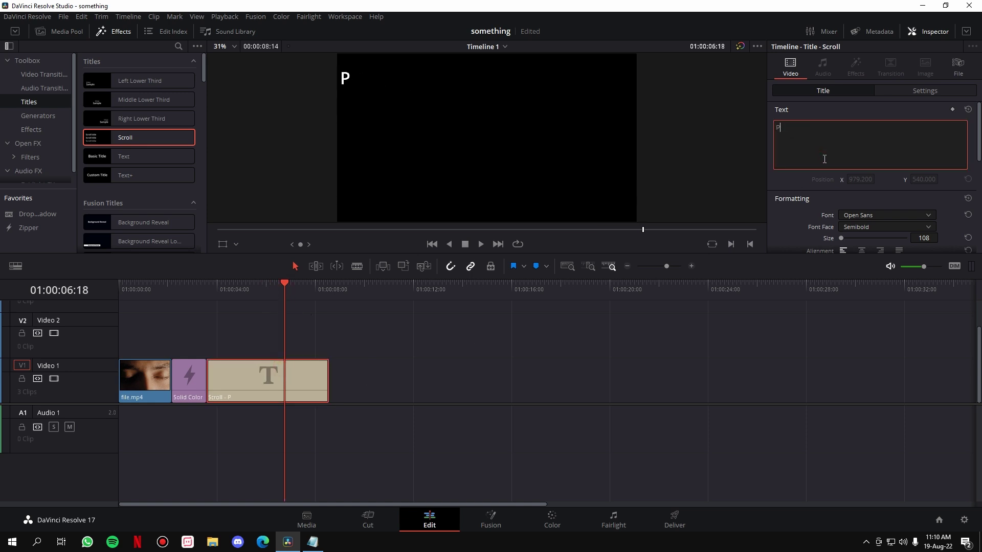
text(roduced by)
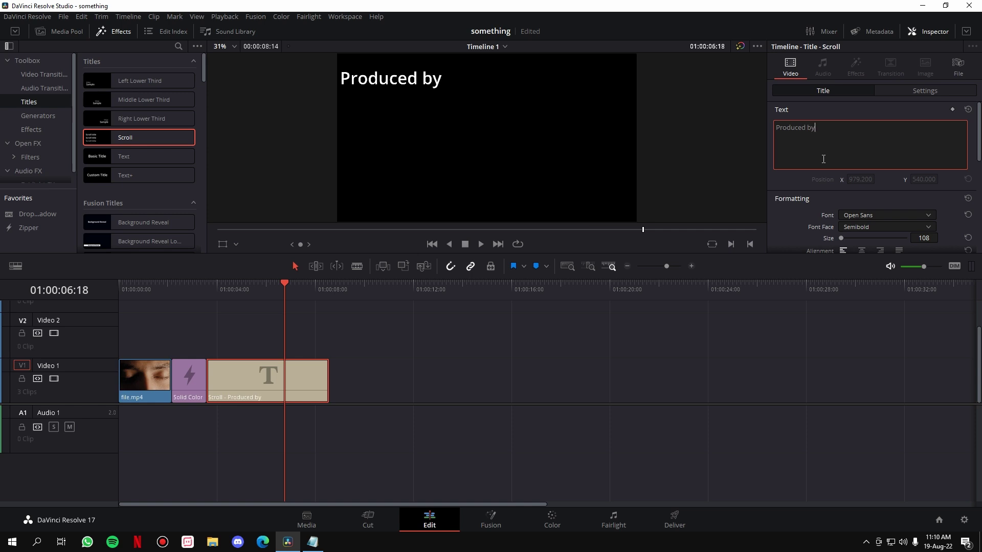
key(Return)
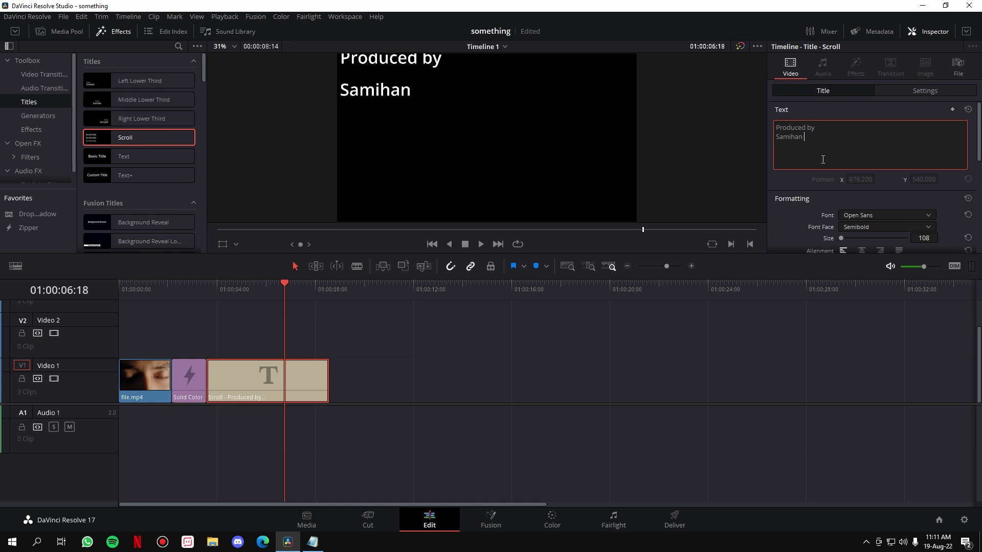
key(ctrl+a)
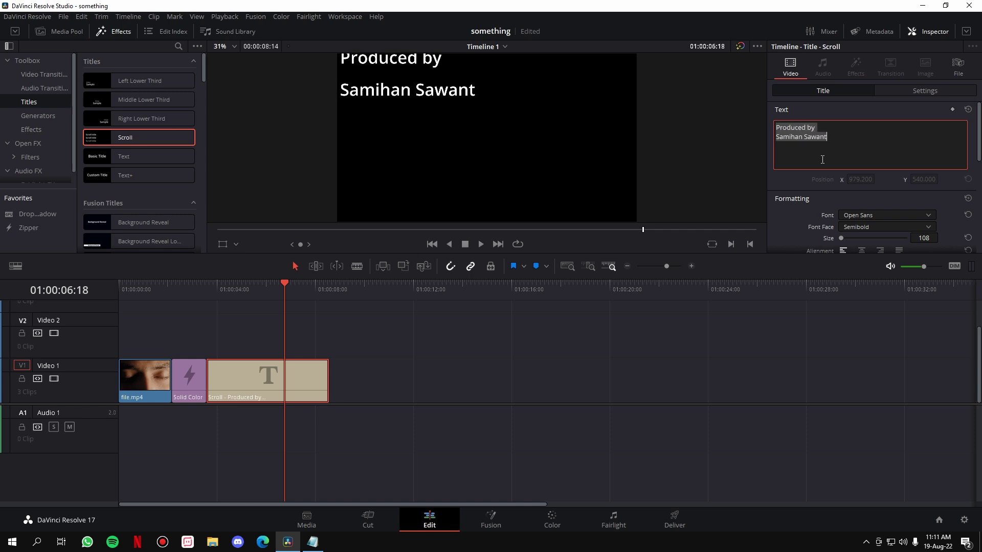
key(ctrl+c)
click(822, 160)
key(Return)
key(Return)
key(ctrl+v)
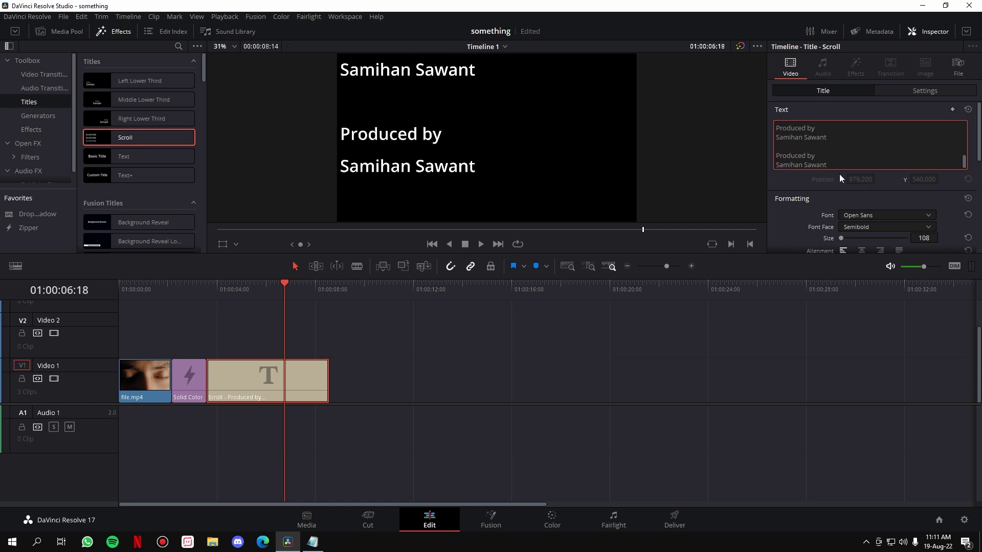
Step: Set the title size to 51, centre it, and play it back to check
click(923, 239)
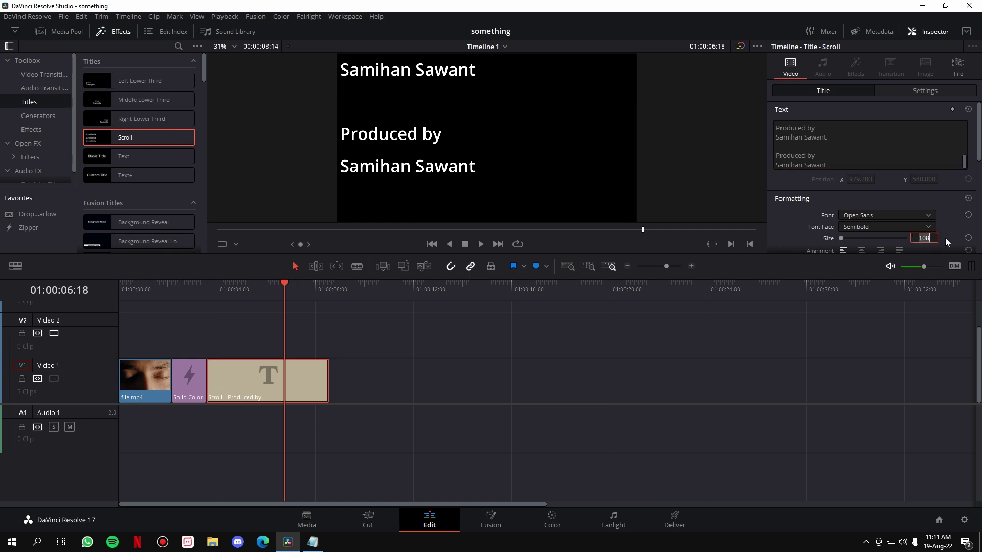
drag(929, 236, 900, 236)
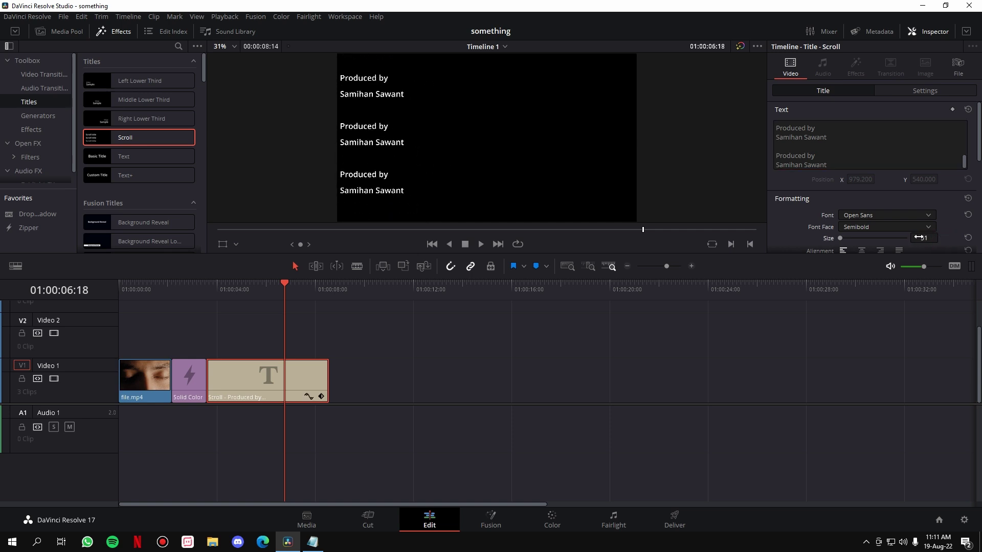
click(862, 250)
click(208, 292)
key(space)
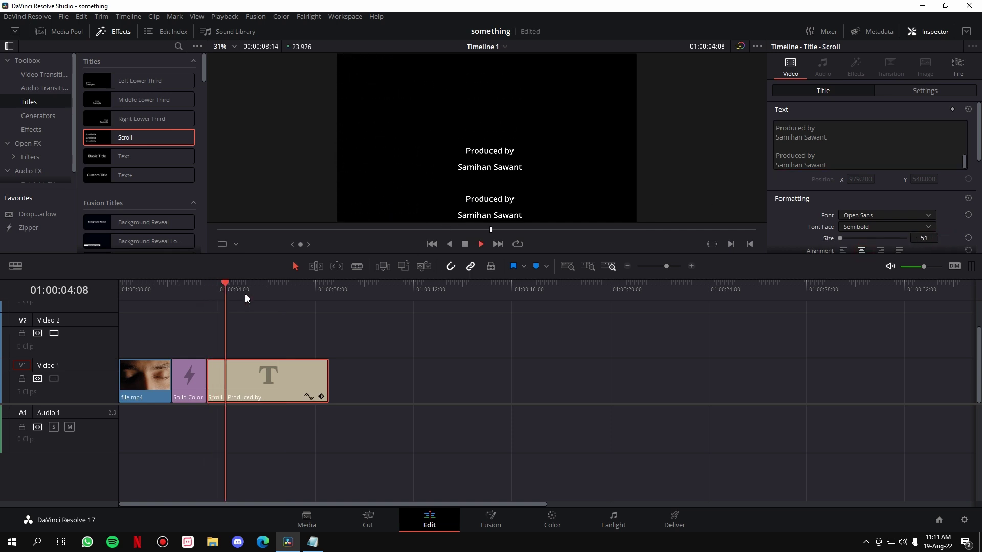
key(space)
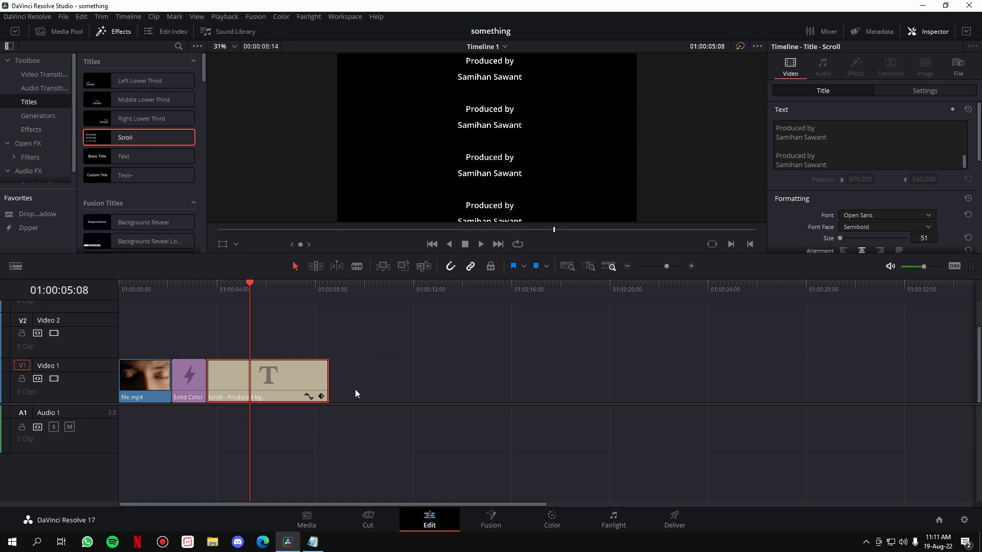
Step: Delete the test title, add a fresh Scroll title, and paste in Credits.txt's ten role lines
key(Delete)
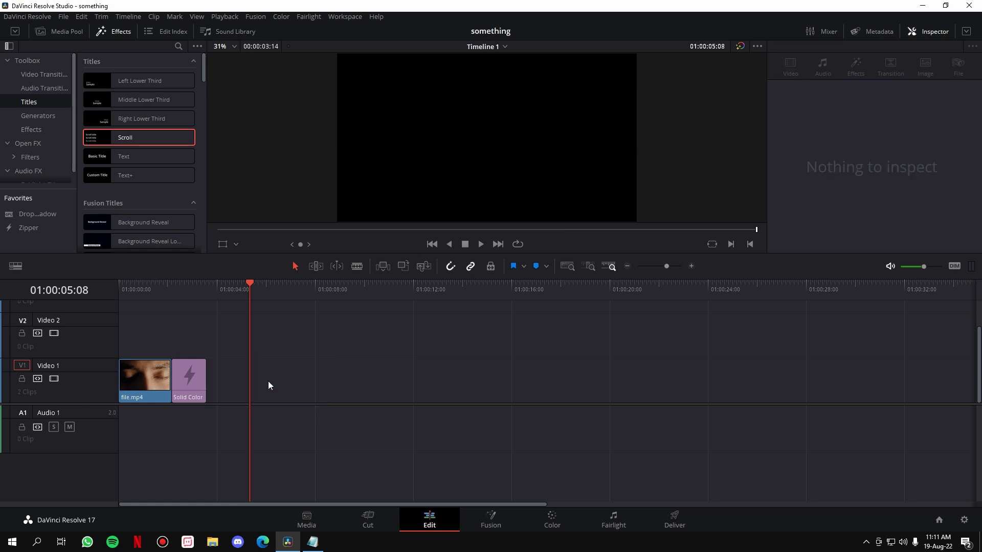
drag(145, 144, 216, 388)
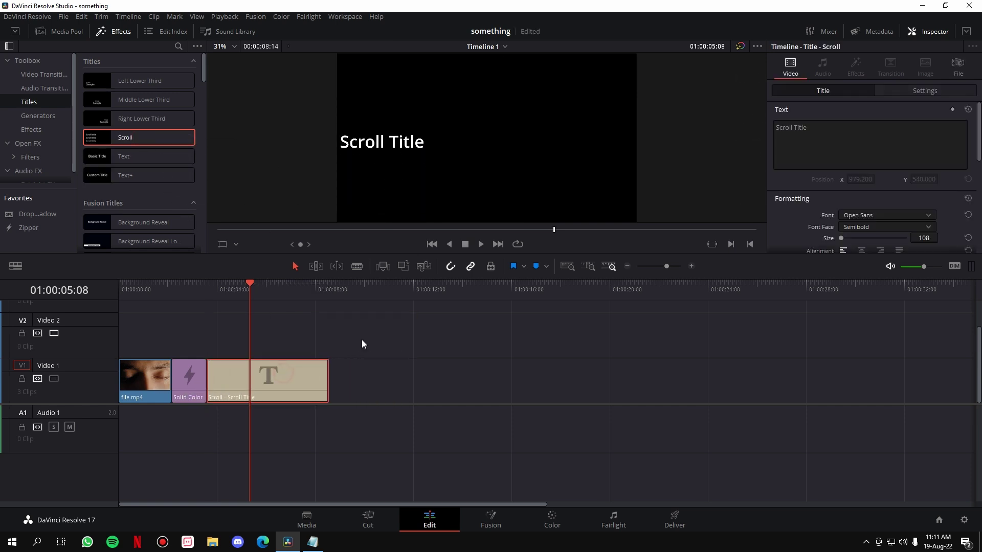
click(313, 542)
drag(173, 185, 109, 102)
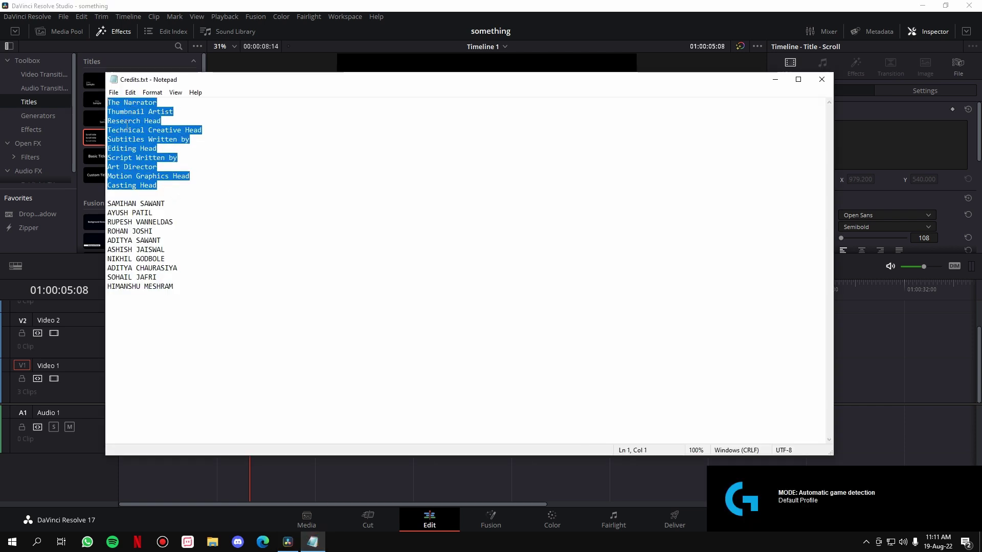
key(alt+Tab)
click(851, 150)
key(ctrl+v)
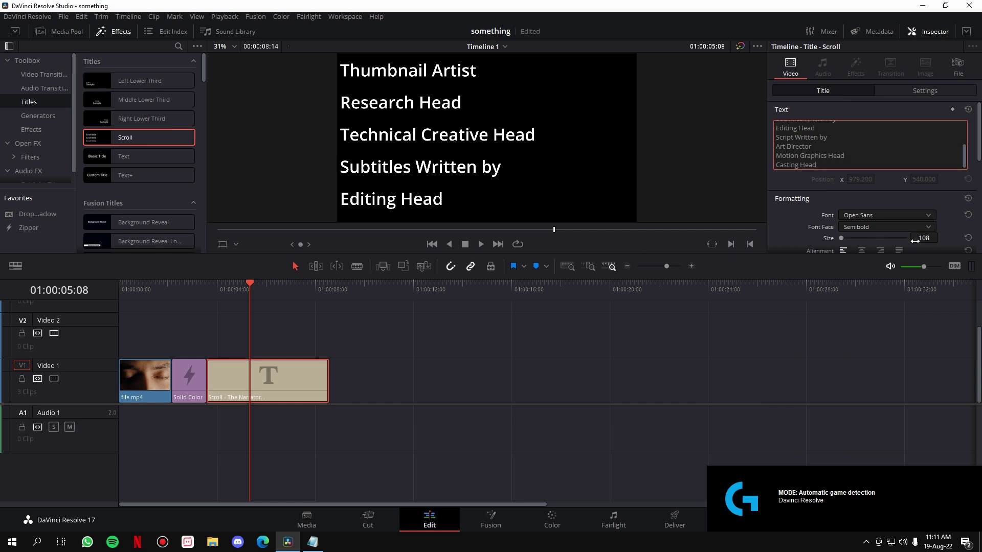
Step: Set the role text to size 53 in the Fraunces font, Medium face
drag(915, 241, 886, 240)
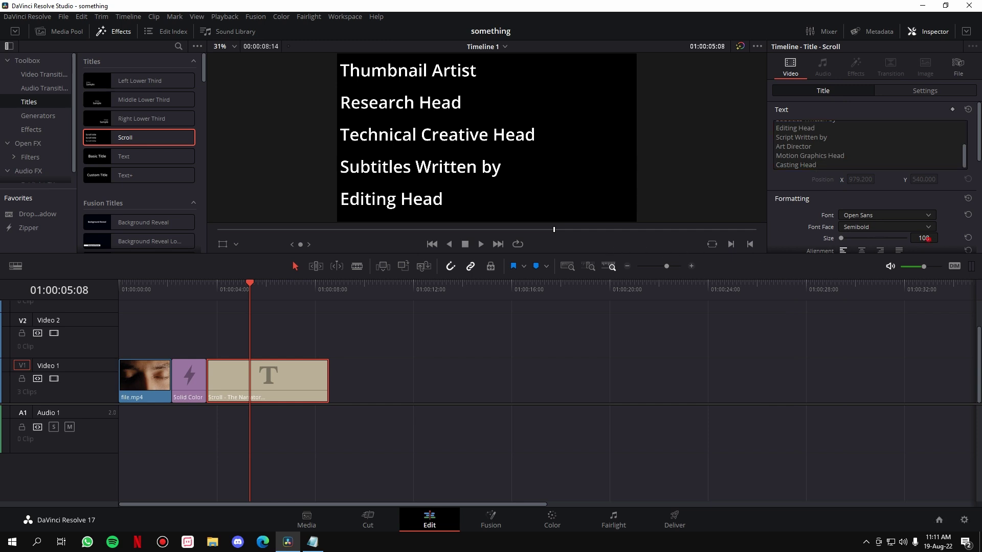
click(905, 214)
key(f)
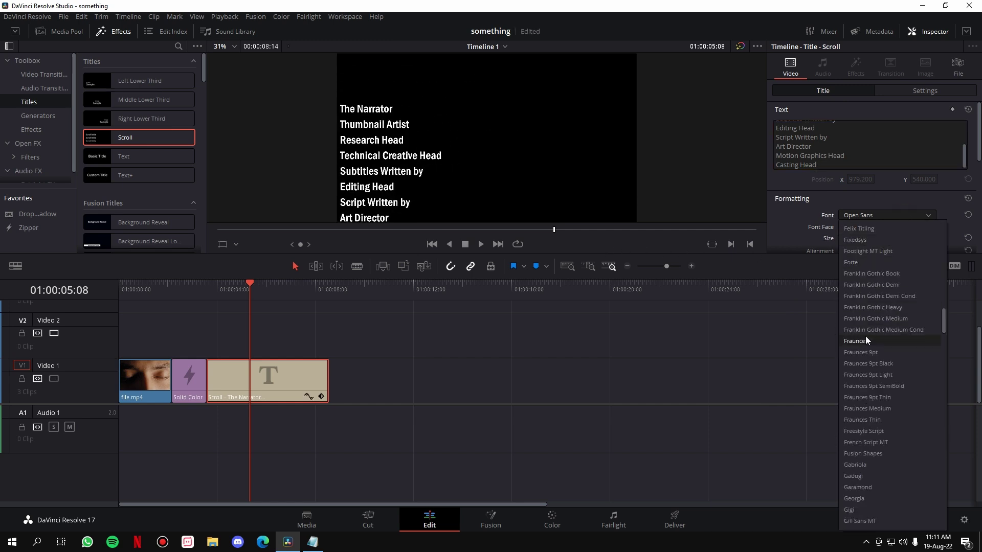
click(865, 340)
click(921, 231)
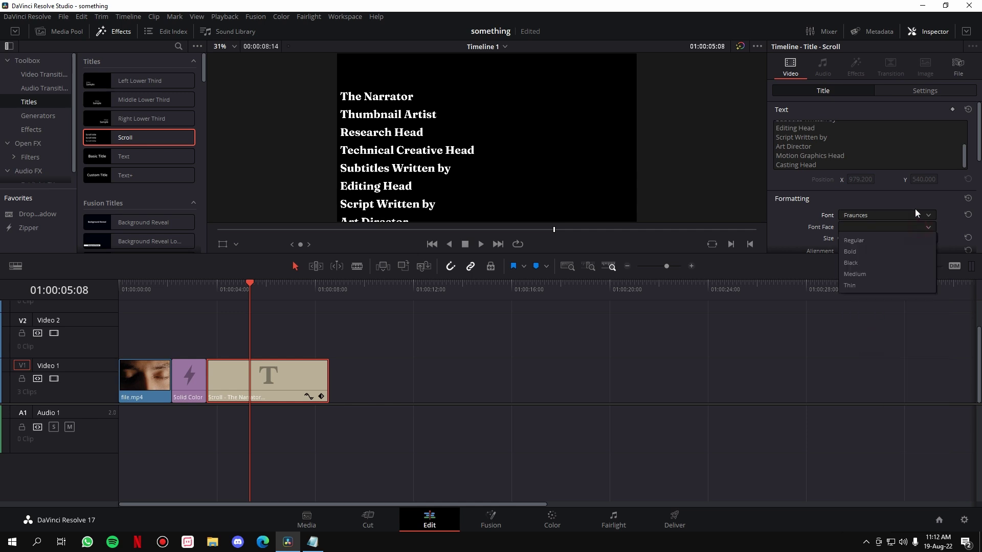
click(856, 277)
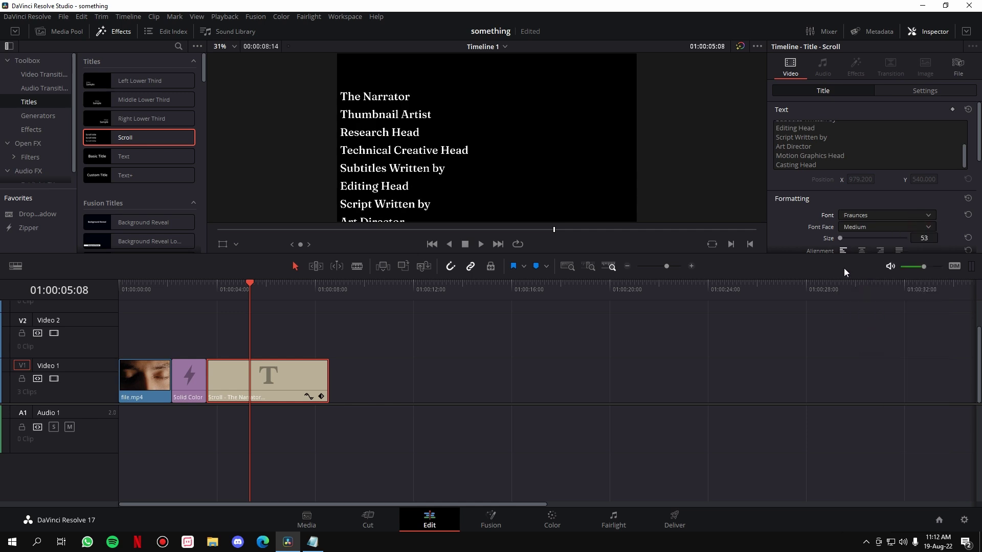
scroll(483, 153, down, 2)
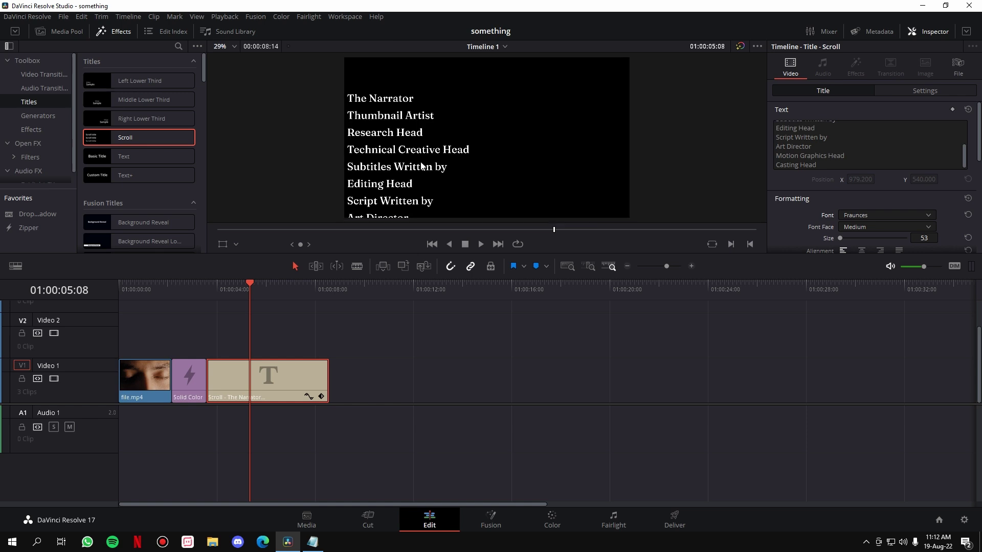
click(262, 285)
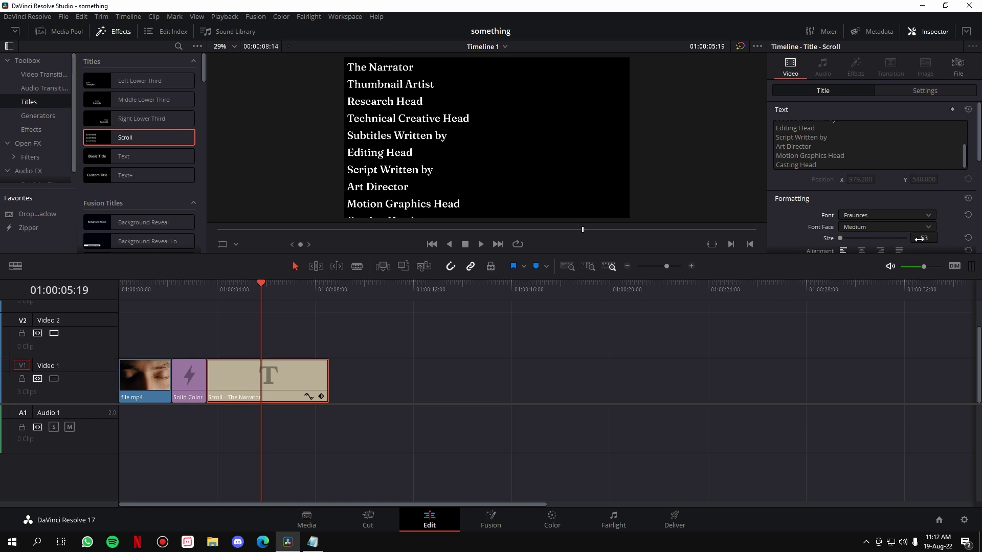
Step: Right-align the role lines, anchor them by their right edge, and save the project
scroll(880, 209, down, 1)
click(880, 188)
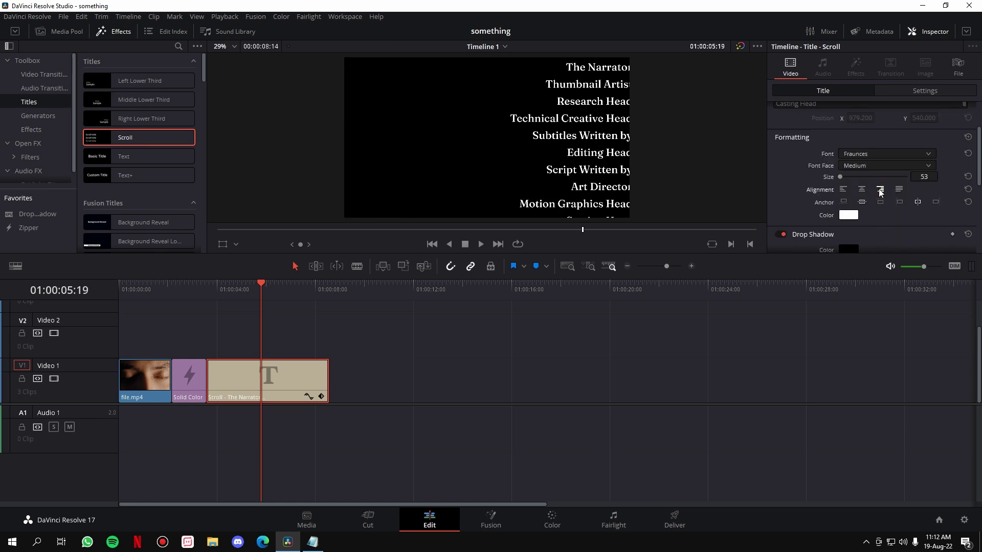
key(ctrl+s)
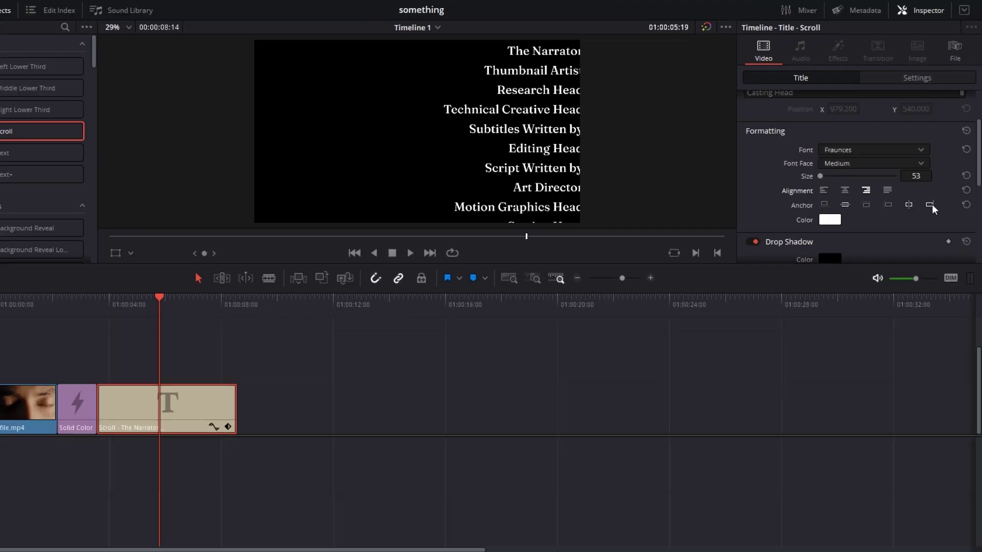
click(930, 205)
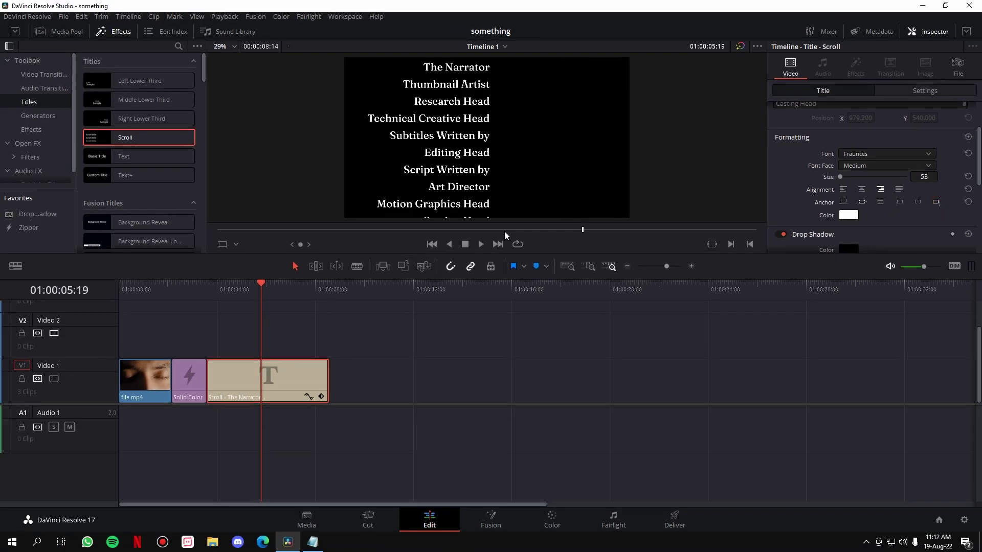
Step: Set the role text size to 30 and Alt-drag a copy of the clip onto Video 2
drag(927, 177, 928, 177)
text(30)
key(Return)
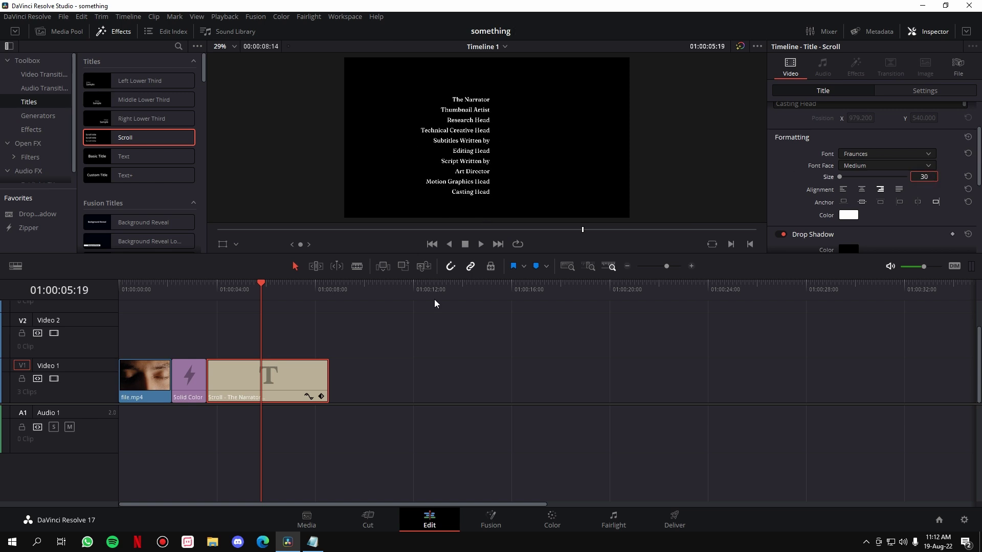
click(413, 352)
drag(275, 394, 280, 339)
Step: Copy the crew names from Credits.txt and paste them into the Video 2 title's text
key(ctrl+s)
click(312, 542)
drag(192, 283, 109, 204)
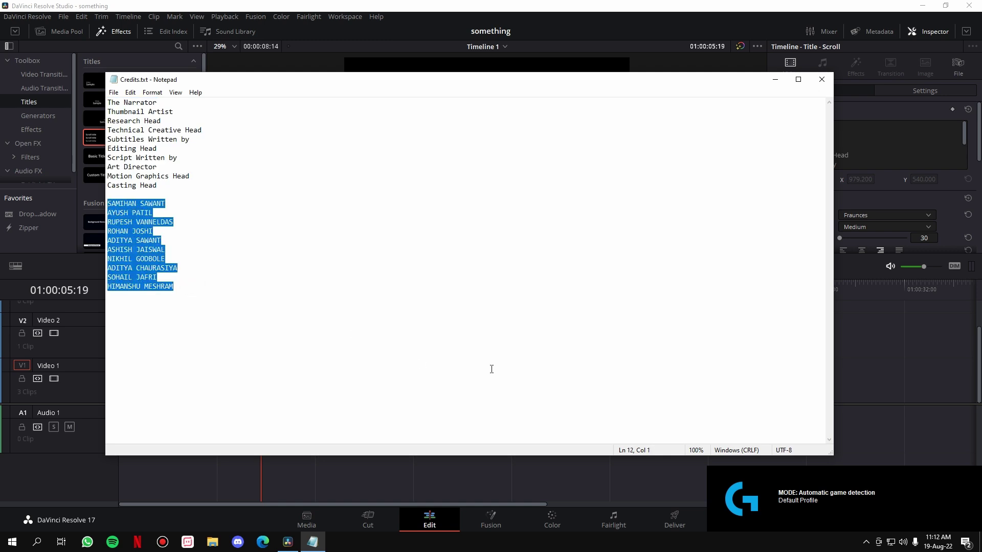
click(902, 299)
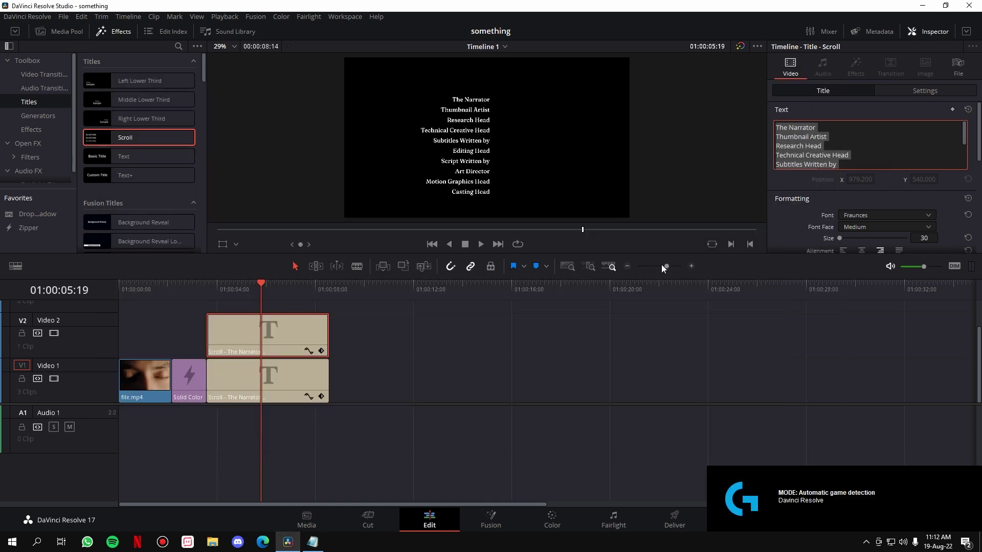
key(ctrl+v)
Step: Left-align the names on Video 2 and anchor them beside the role titles
click(434, 344)
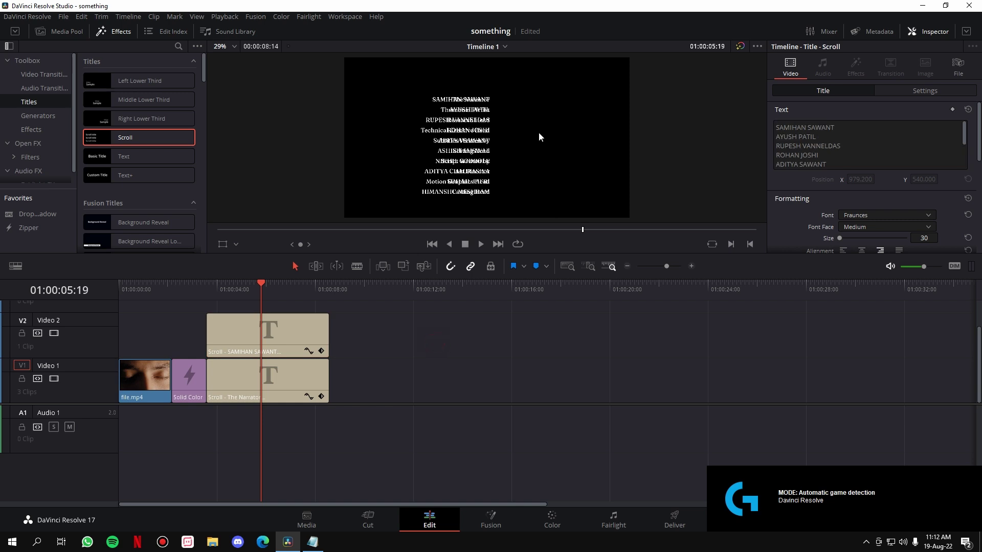
click(297, 338)
scroll(805, 229, down, 2)
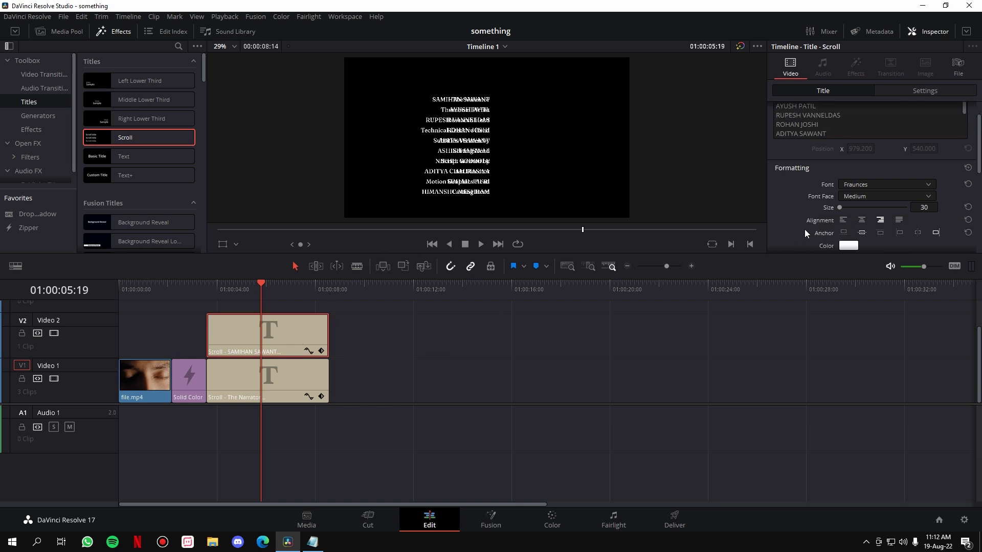
click(843, 220)
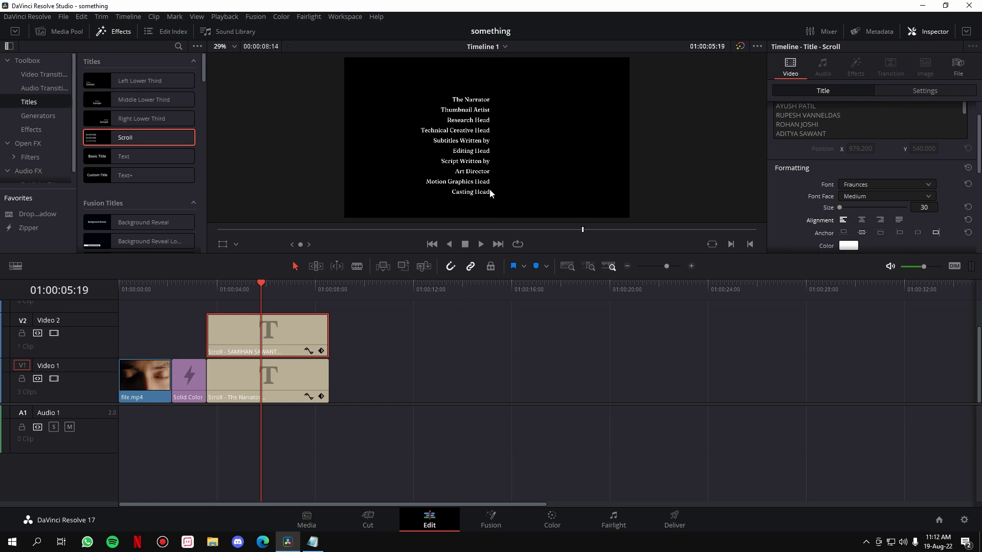
click(899, 232)
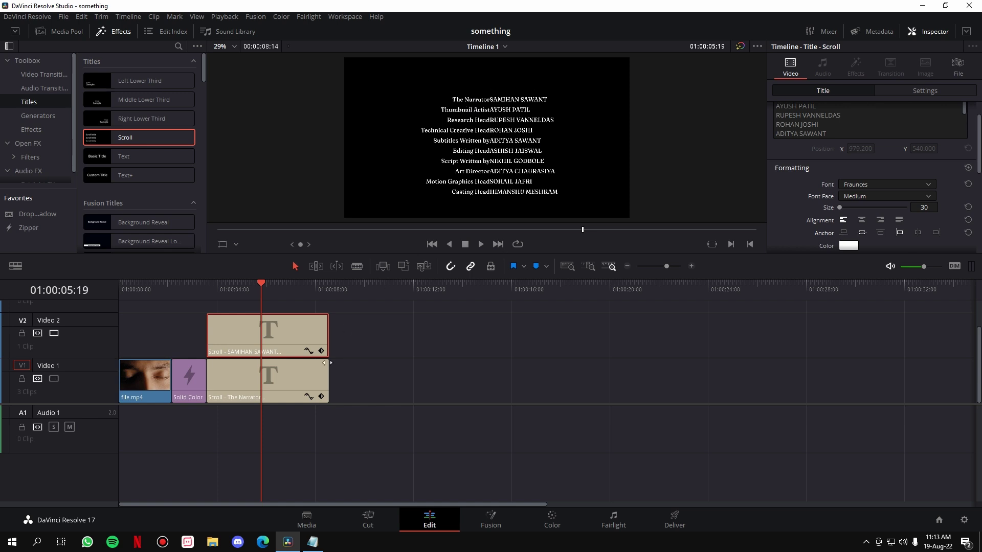
click(301, 383)
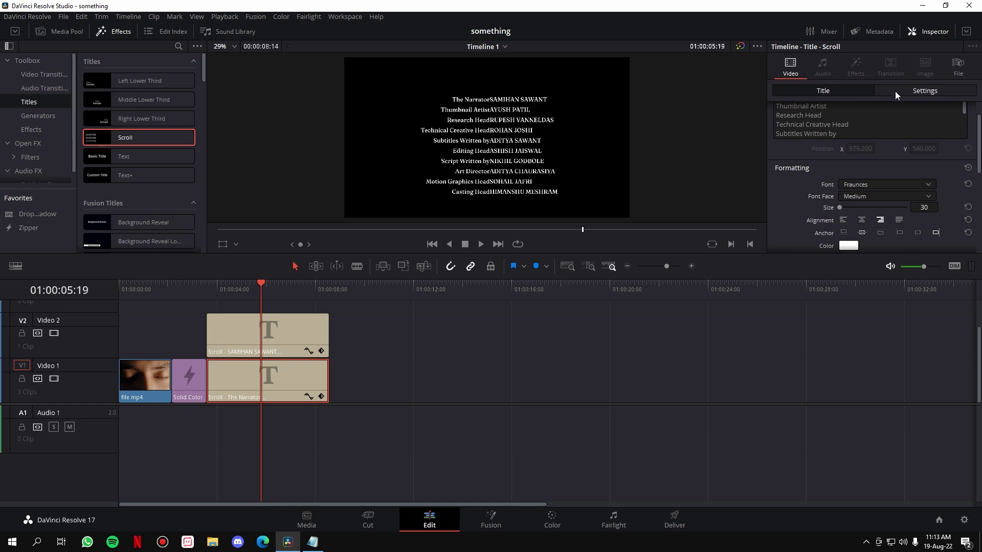
Step: Set the roles title's Position X to -20 and save the project
click(925, 91)
click(859, 138)
key(ctrl+a)
text(-20)
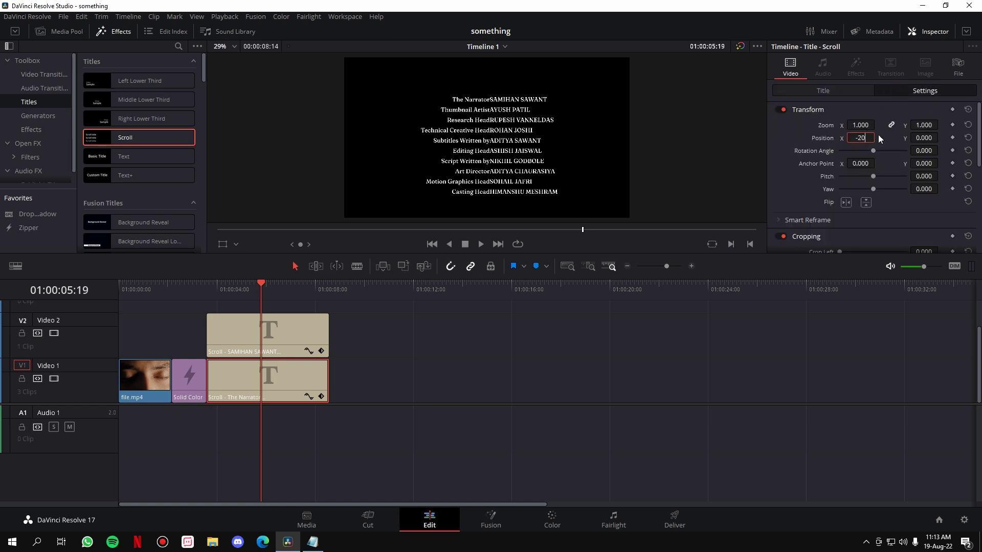
key(Return)
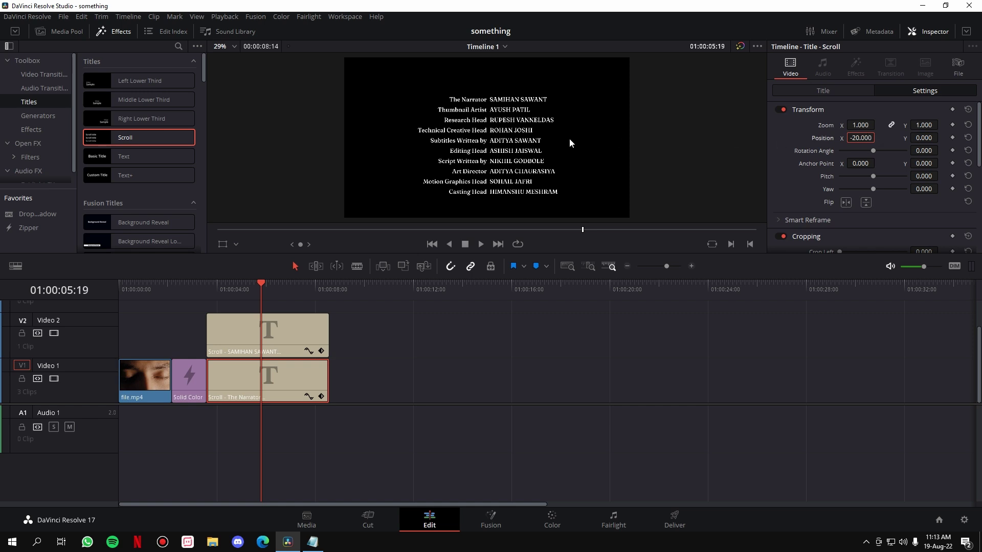
key(ctrl+s)
Step: Set the names title's Position X to 20 and play back the credits
click(309, 338)
click(869, 138)
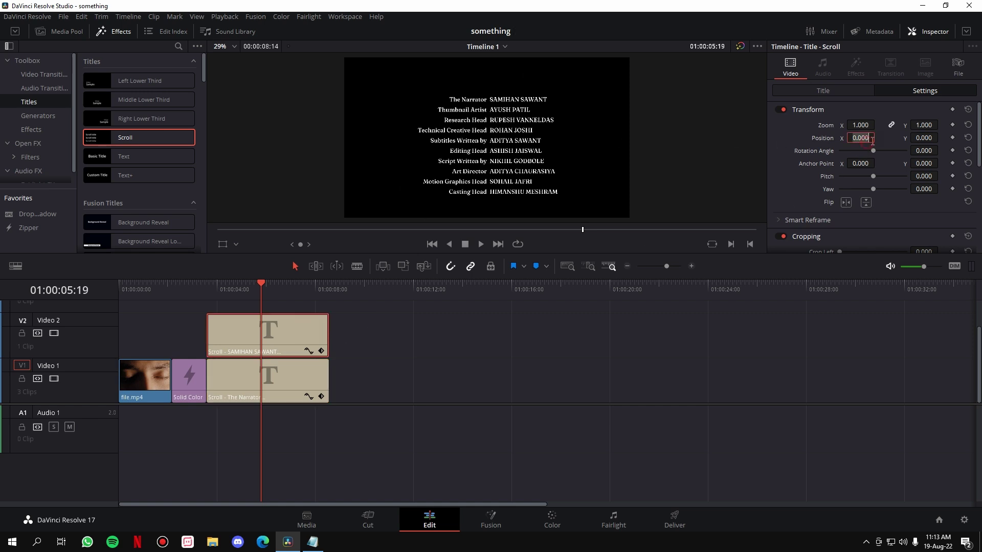
text(20)
key(Return)
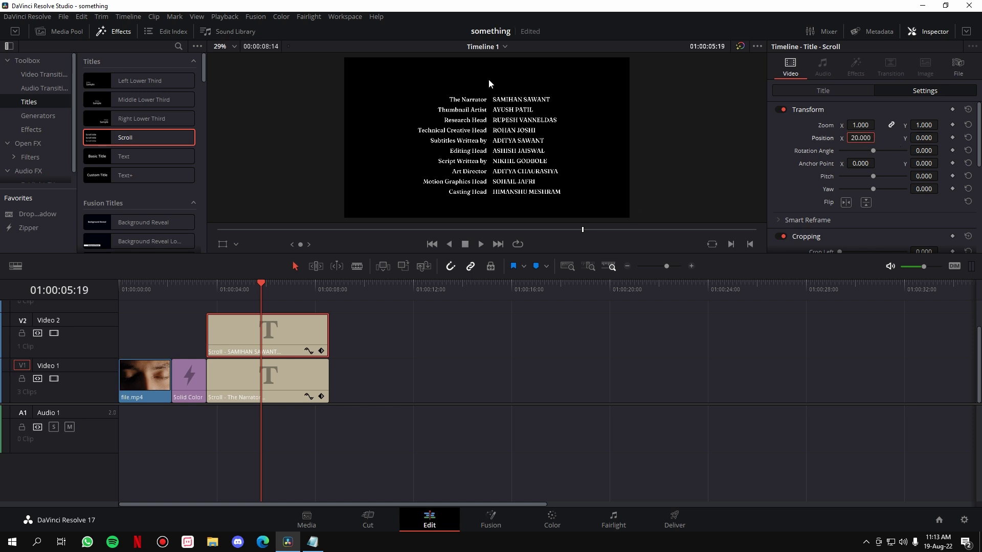
click(207, 284)
key(space)
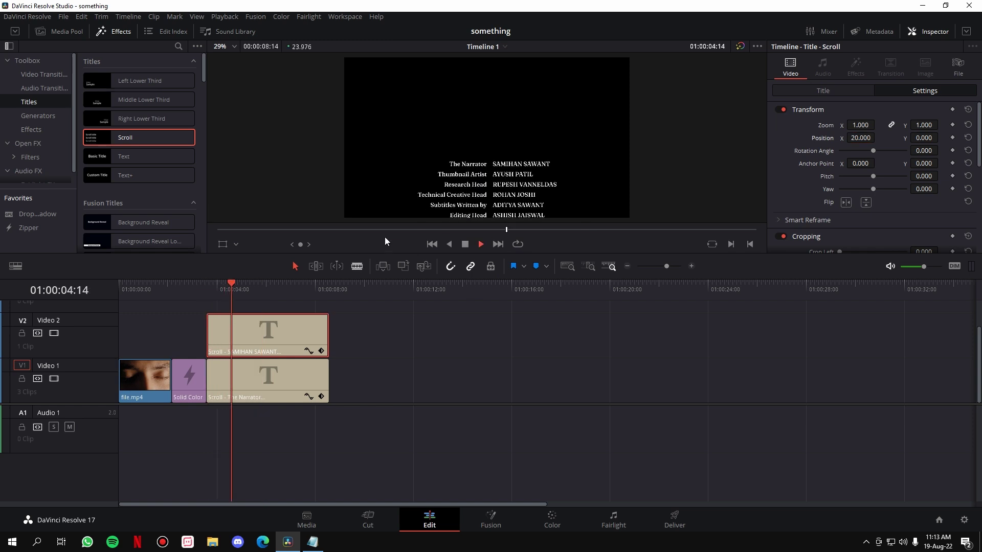
Step: Trim the names title's end longer, then shorter, checking the timing with playback
key(space)
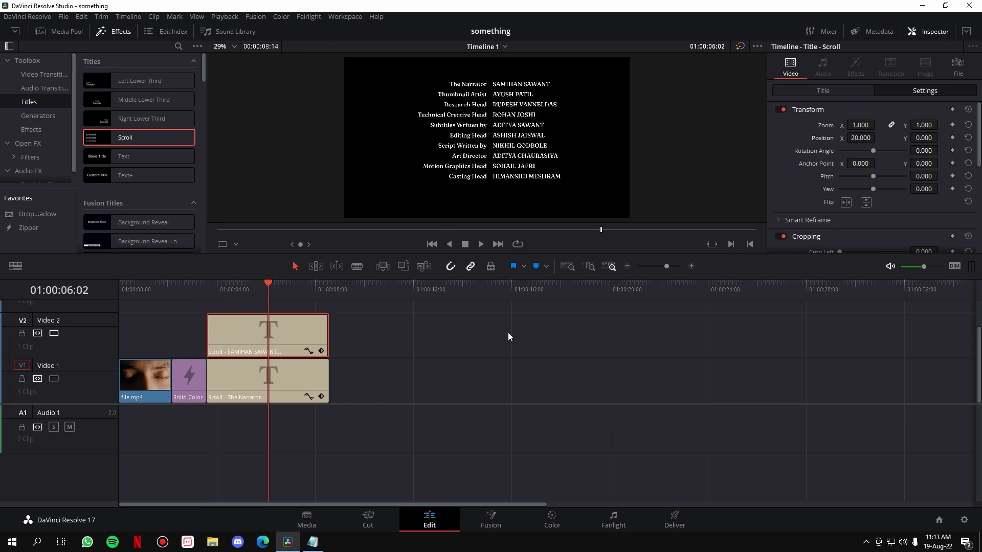
click(479, 336)
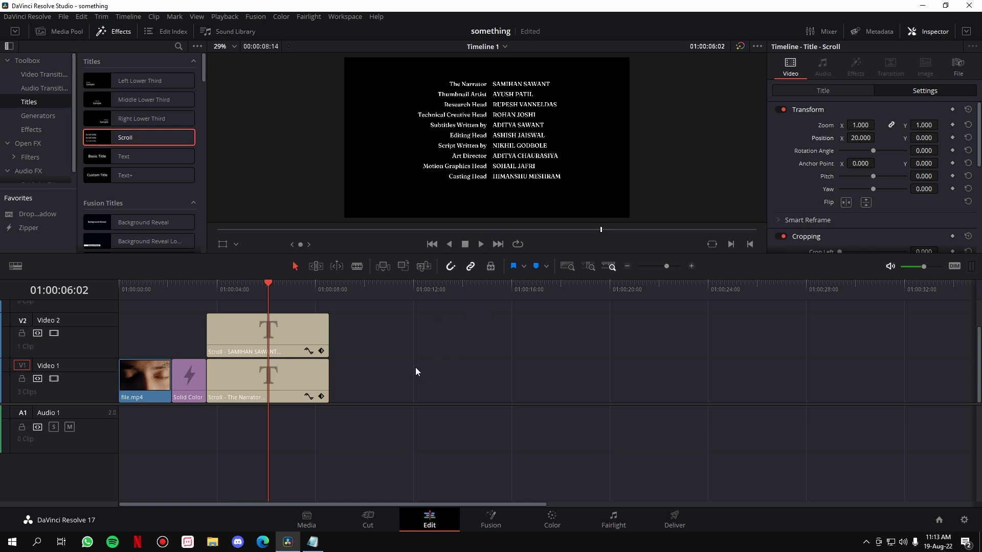
click(327, 330)
drag(334, 331, 398, 330)
click(233, 297)
key(space)
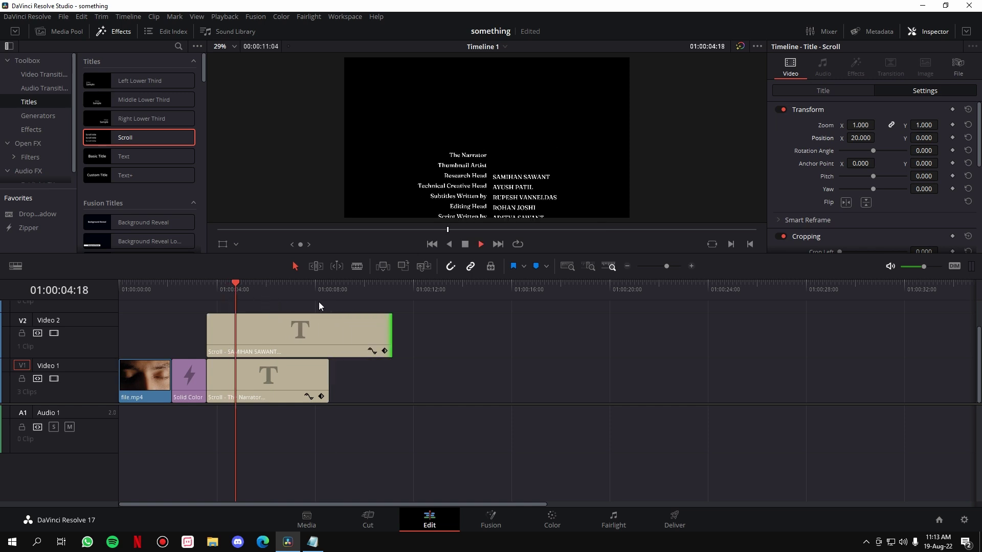
drag(387, 331, 297, 331)
key(space)
drag(294, 328, 323, 331)
Step: Extend both the names and roles titles to about 00:00:10:10 and preview the credits
click(217, 289)
key(space)
drag(326, 331, 372, 331)
drag(327, 380, 373, 381)
click(218, 283)
key(space)
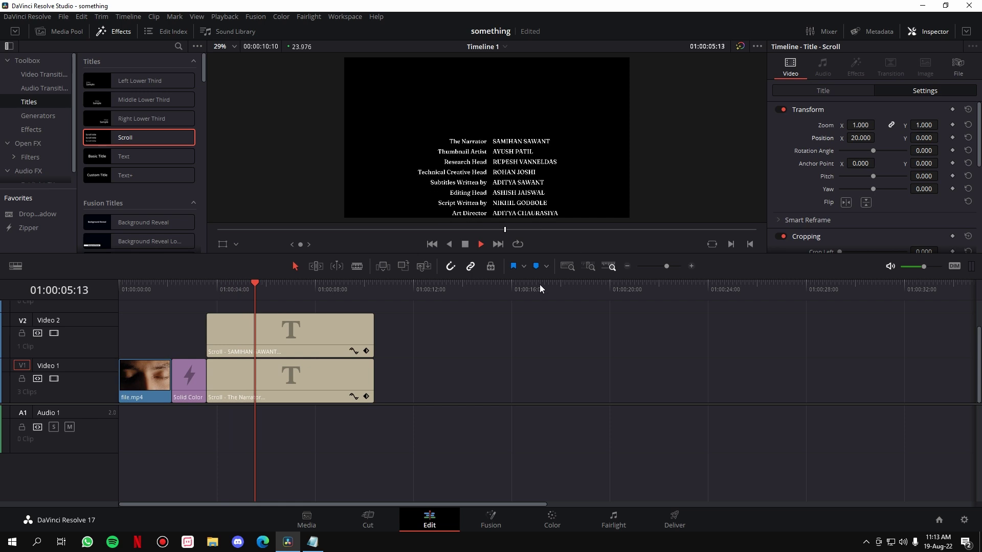
Step: Select both the roles and names titles and open their shared text colour picker
click(318, 345)
ctrl+click(306, 381)
click(853, 90)
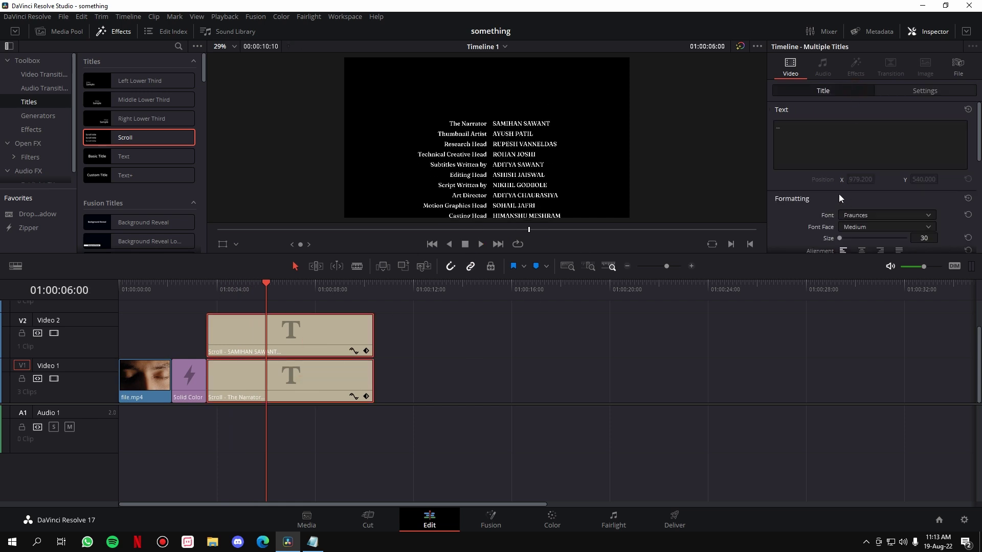
scroll(834, 198, down, 3)
click(849, 154)
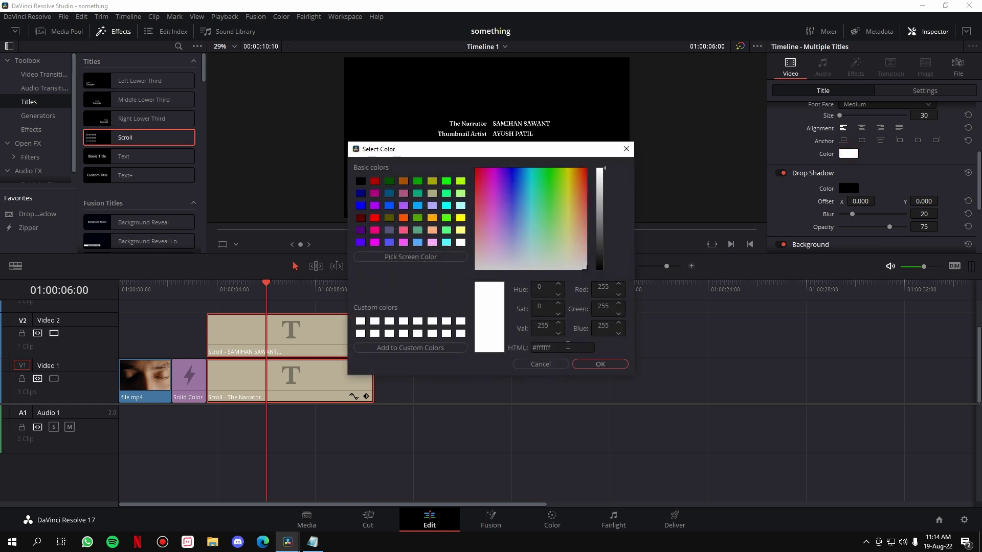
Step: Paste the hex code #FBBA00 to turn both titles' text gold
key(super+v)
scroll(583, 461, down, 5)
scroll(588, 499, down, 3)
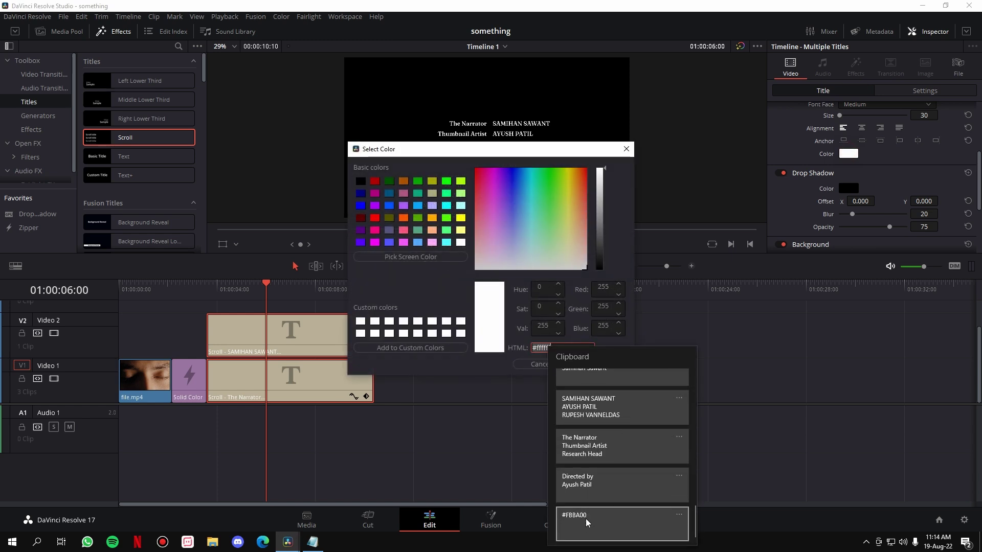
click(587, 522)
click(601, 364)
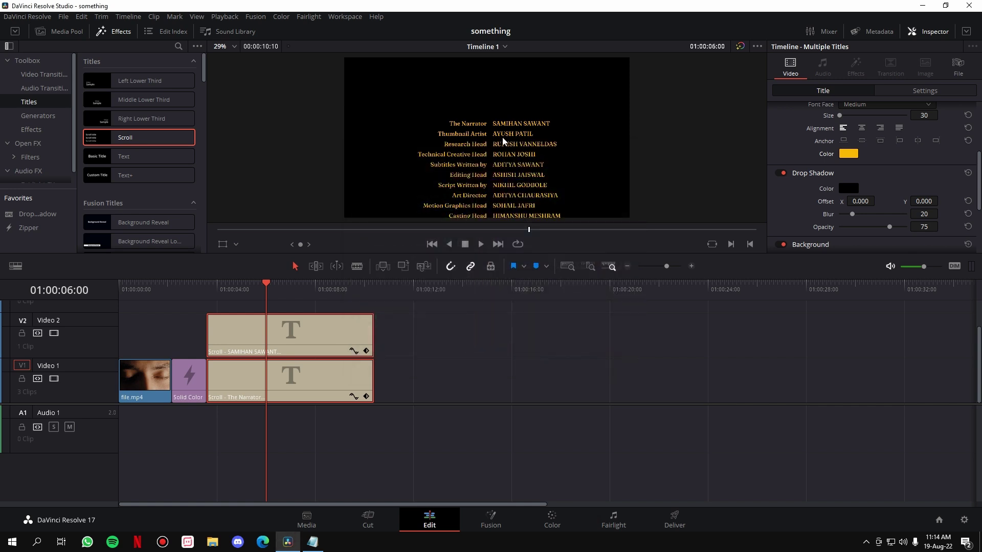
click(471, 340)
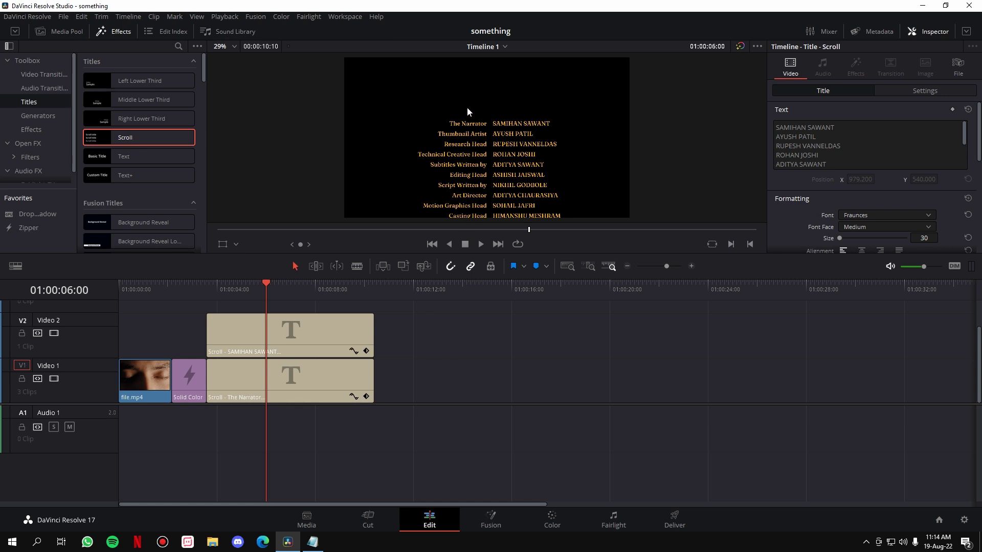
drag(425, 389, 316, 324)
Step: Duplicate the Scroll titles onto a new V3 track and replace the top title's text with CREDITS
drag(314, 379, 315, 314)
click(440, 366)
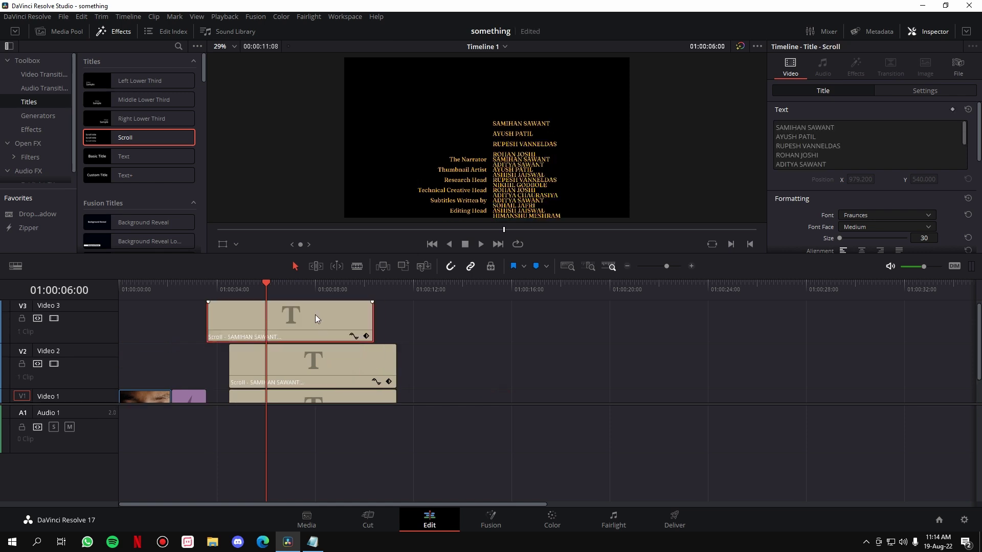
click(882, 162)
key(ctrl+a)
text(CR)
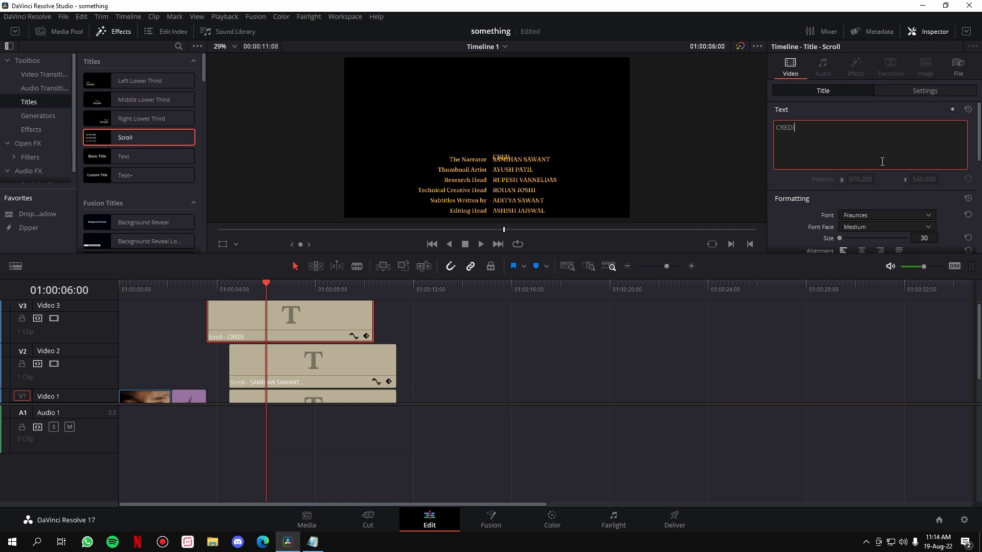
Step: Centre-align and centre-anchor the CREDITS heading, then trim its clip shorter
scroll(855, 238, down, 3)
click(864, 129)
click(918, 141)
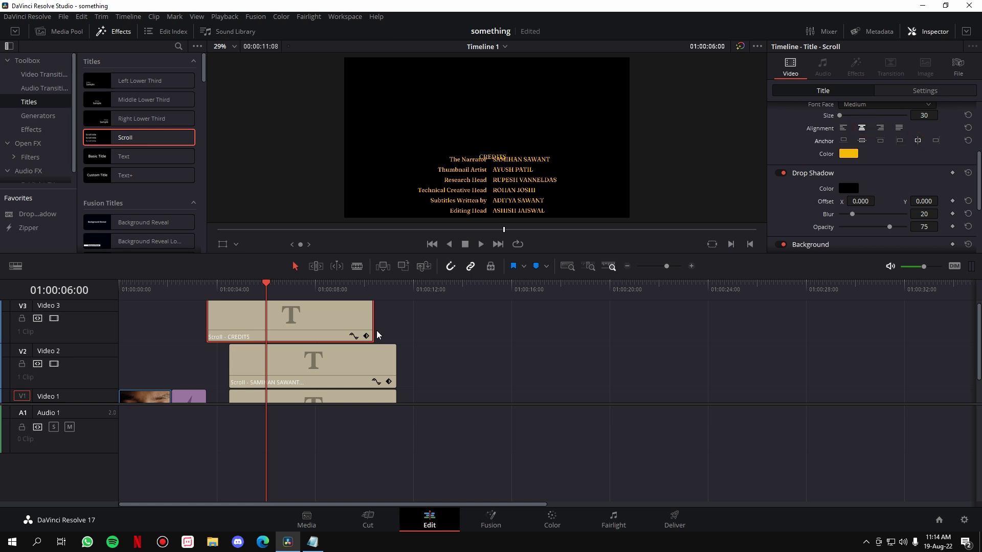
drag(370, 317, 331, 317)
click(206, 290)
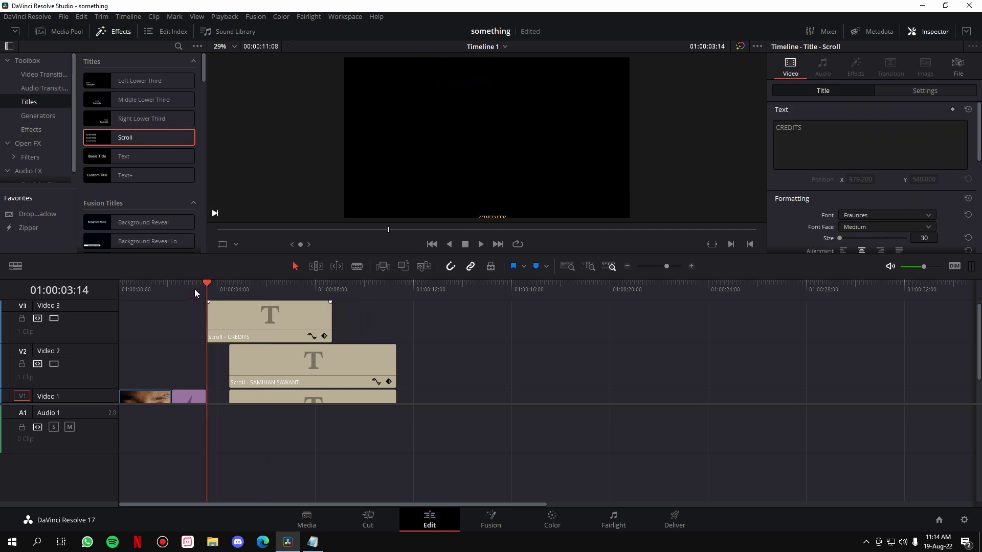
Step: Preview the CREDITS heading and credits from just before they begin
click(183, 291)
key(space)
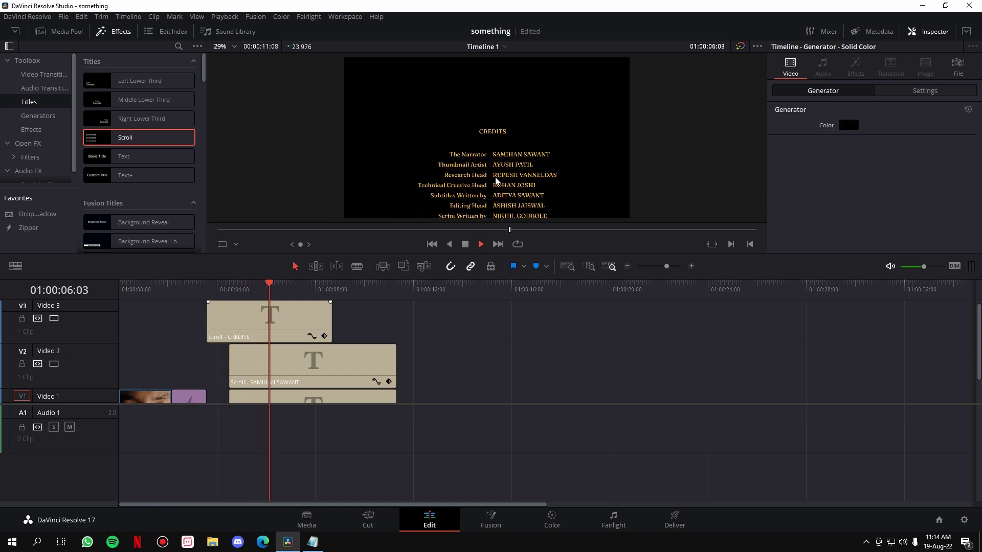
key(space)
Step: Fine-tune the CREDITS clip's length, scrubbing to check where the heading appears
drag(328, 317, 321, 316)
drag(256, 286, 255, 284)
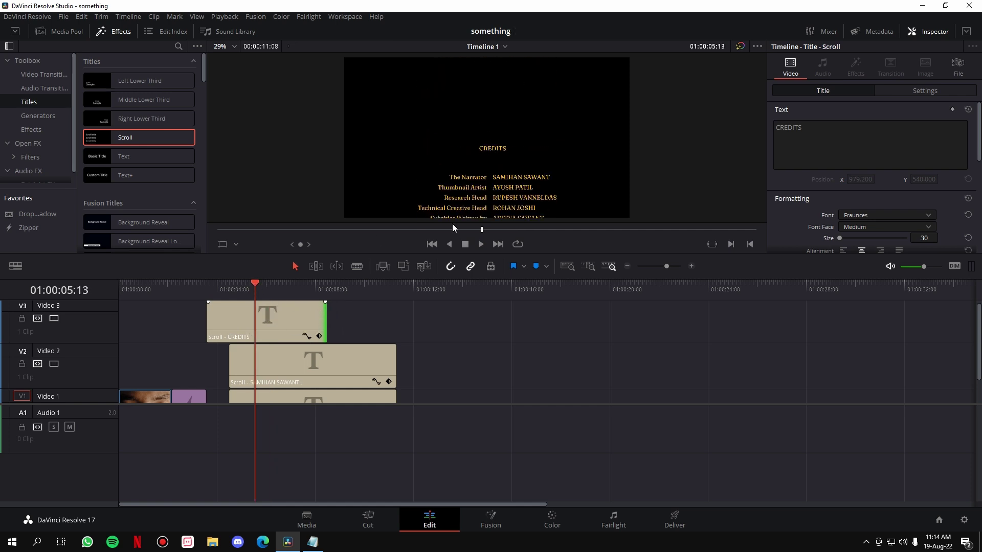
drag(322, 319, 297, 287)
click(325, 289)
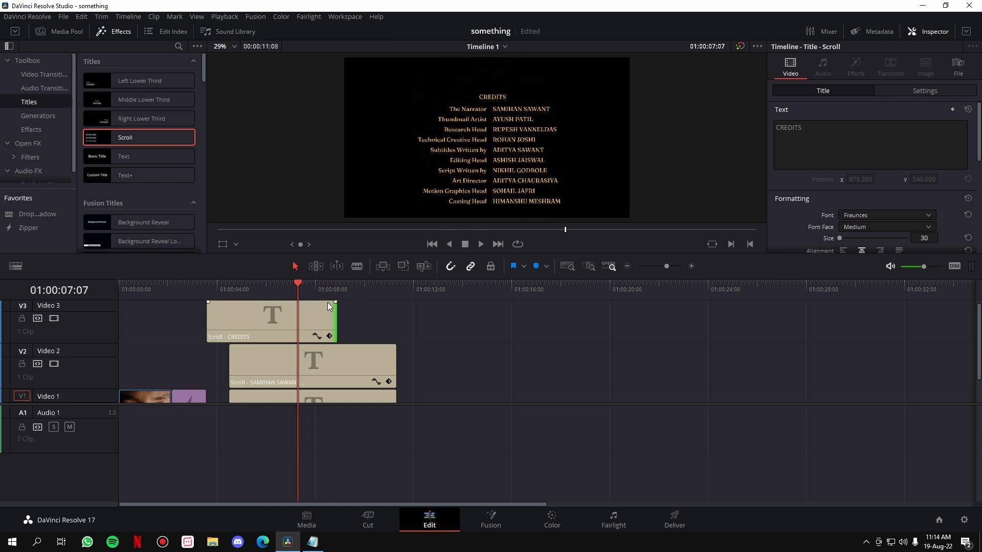
drag(330, 316, 326, 315)
Step: Play the whole sequence full screen from the start
drag(234, 292, 74, 290)
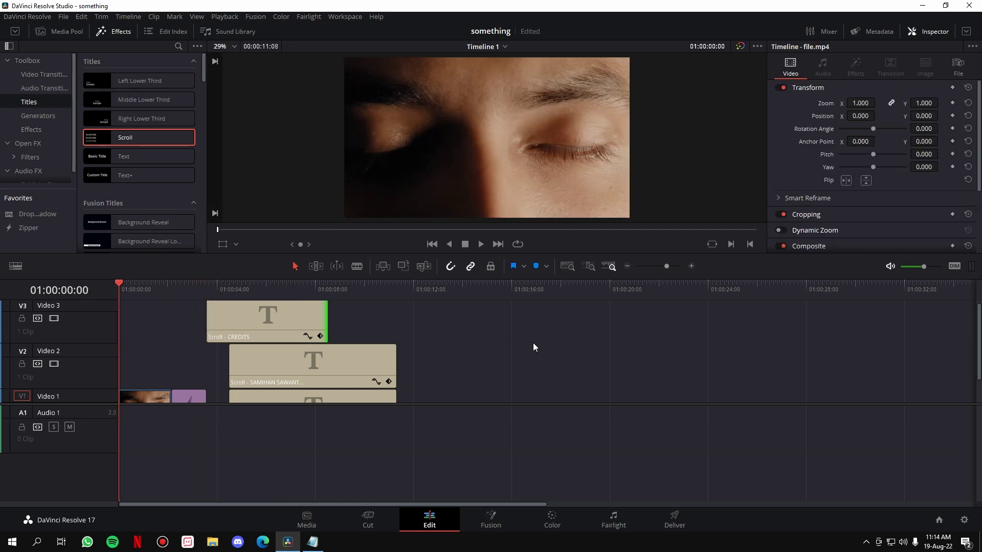
key(p)
key(space)
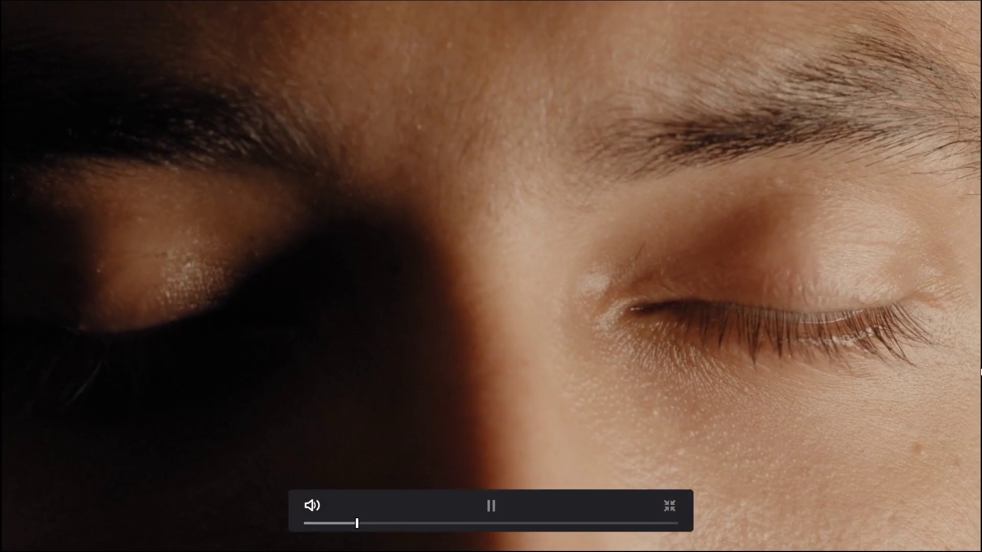